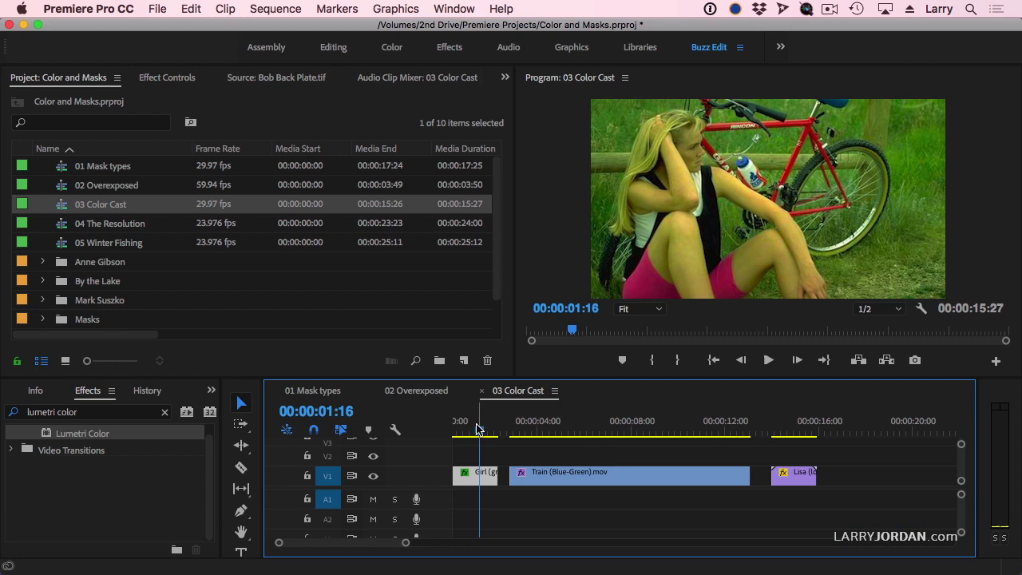
# Review the girl, train and woman clips, then fit the whole 03 Color Cast sequence in the timeline
pyautogui.moveTo(478, 428); pyautogui.dragTo(468, 428)
pyautogui.click(558, 432)
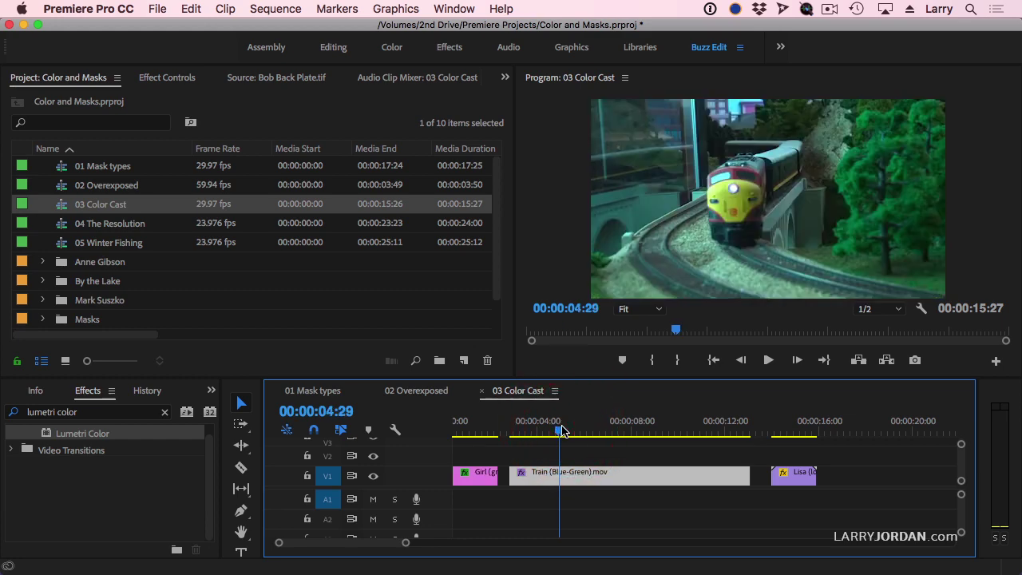
pyautogui.click(795, 432)
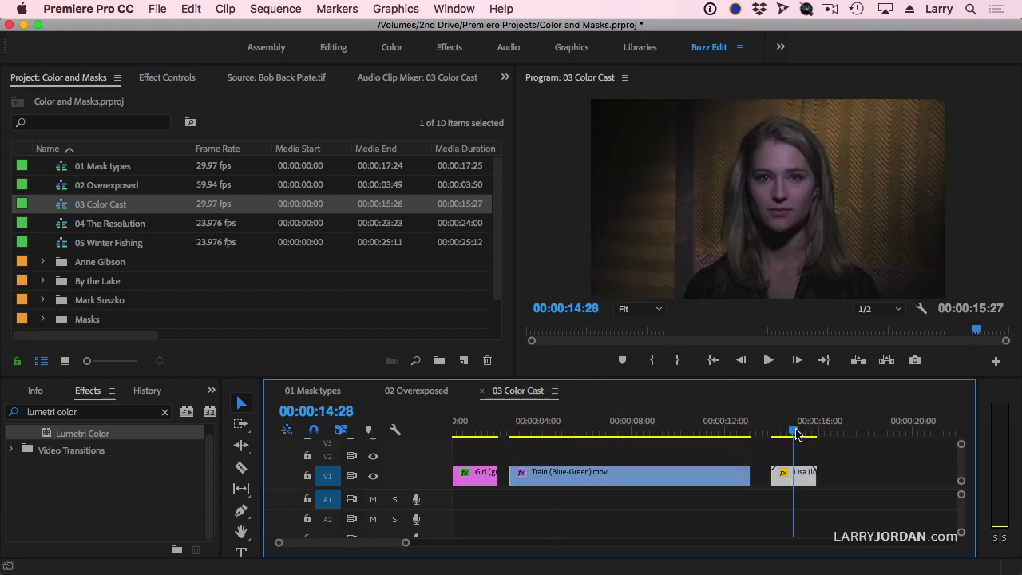
pyautogui.click(468, 432)
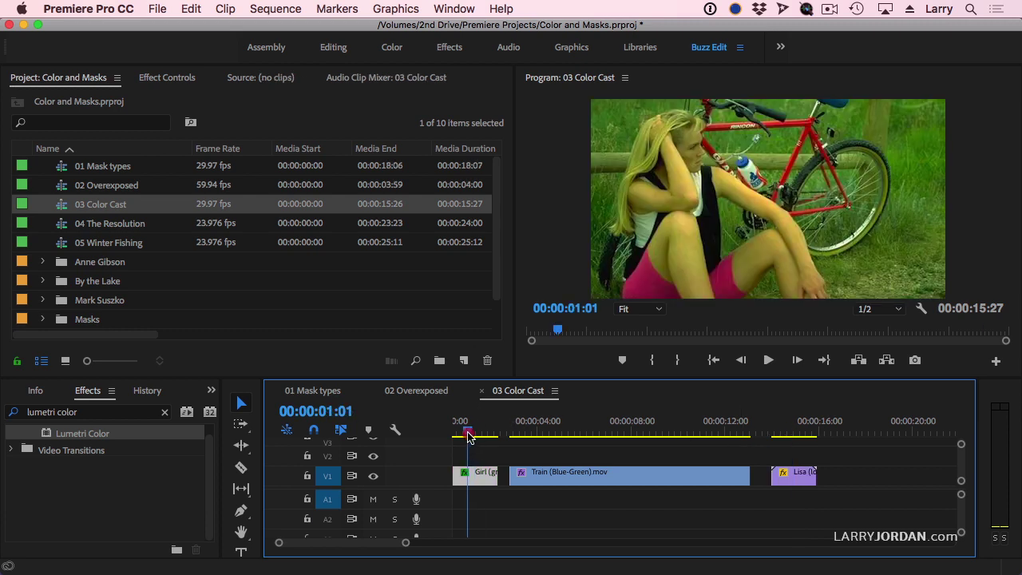
pyautogui.press('-')
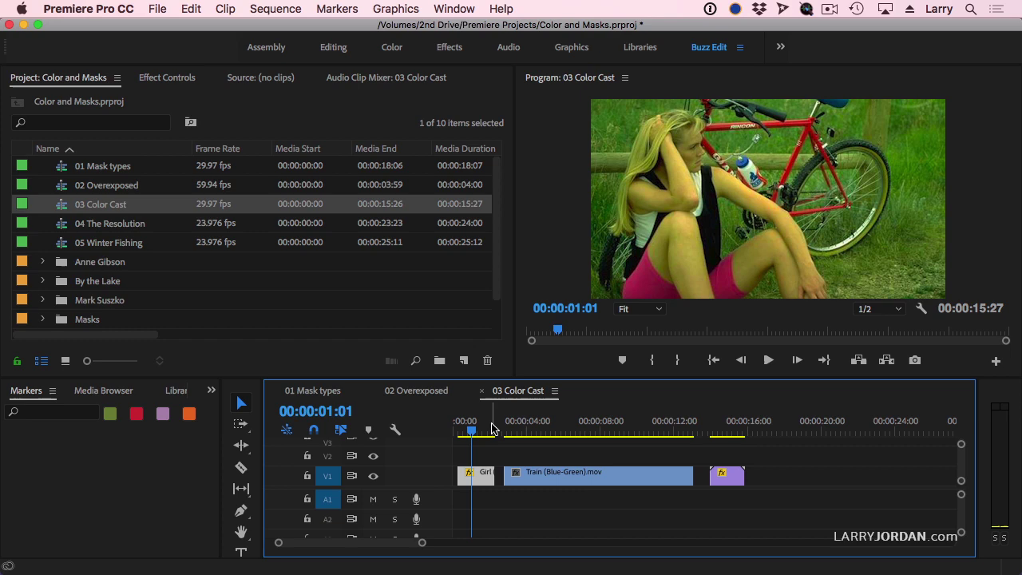
# Switch to the Color workspace and show the Lumetri Scopes for the green-tinted girl clip
pyautogui.click(389, 47)
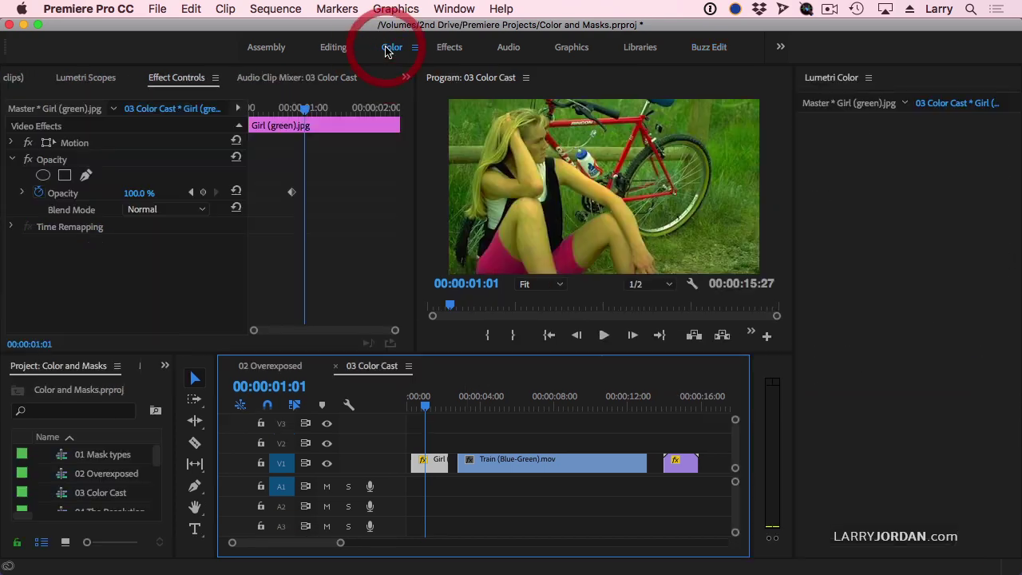
pyautogui.click(83, 78)
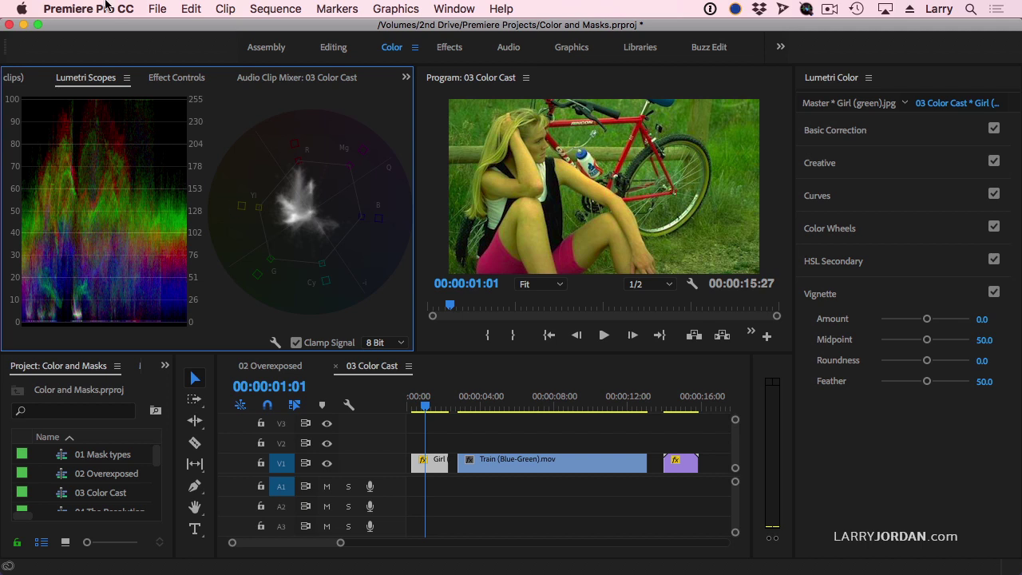
# Show Effect Controls and zoom the Program monitor to 50%, framing the girl's white shirt
pyautogui.click(192, 78)
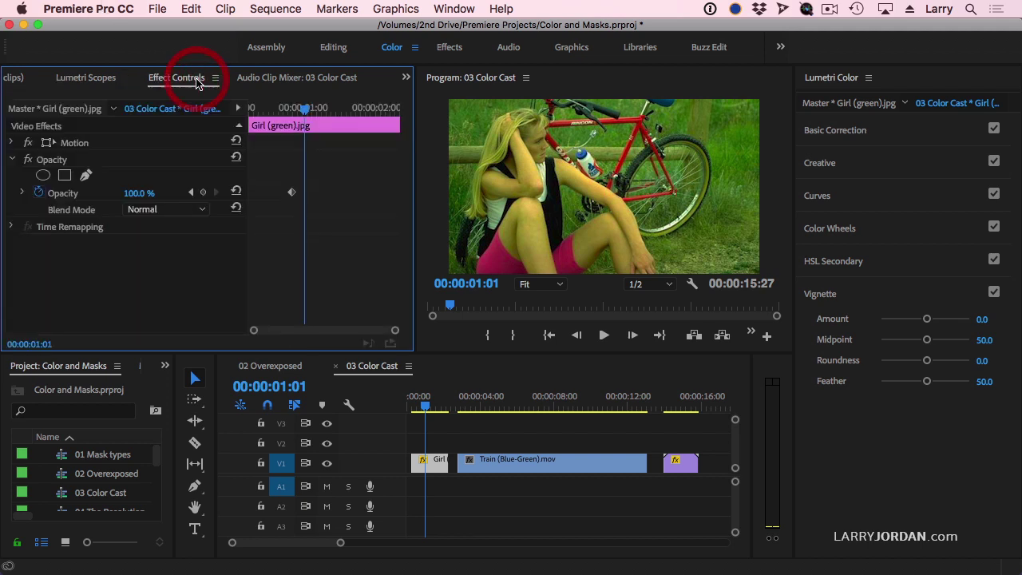
pyautogui.click(531, 285)
pyautogui.click(537, 354)
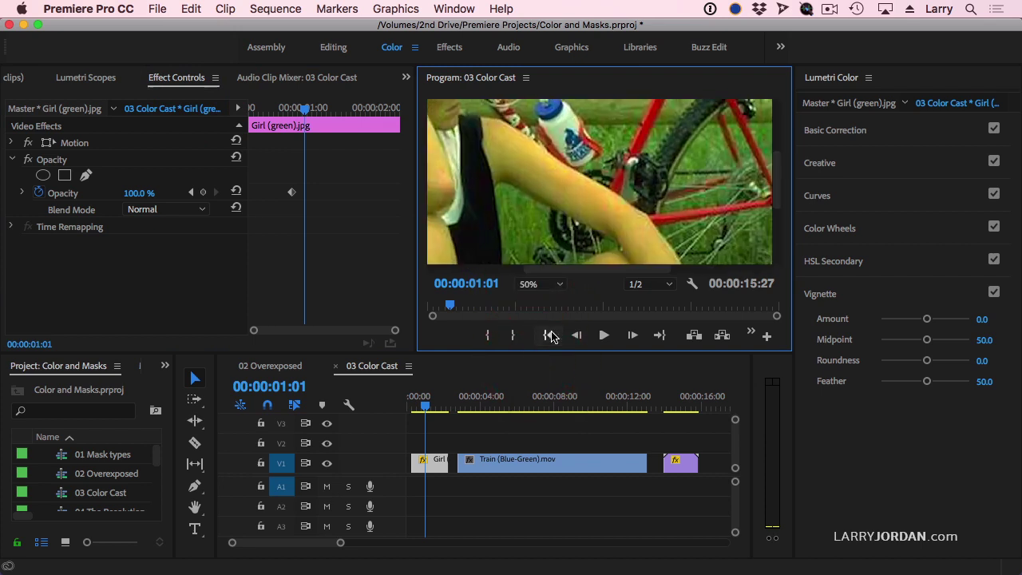
pyautogui.scroll(-3, 778, 217)
pyautogui.moveTo(778, 218); pyautogui.dragTo(787, 172)
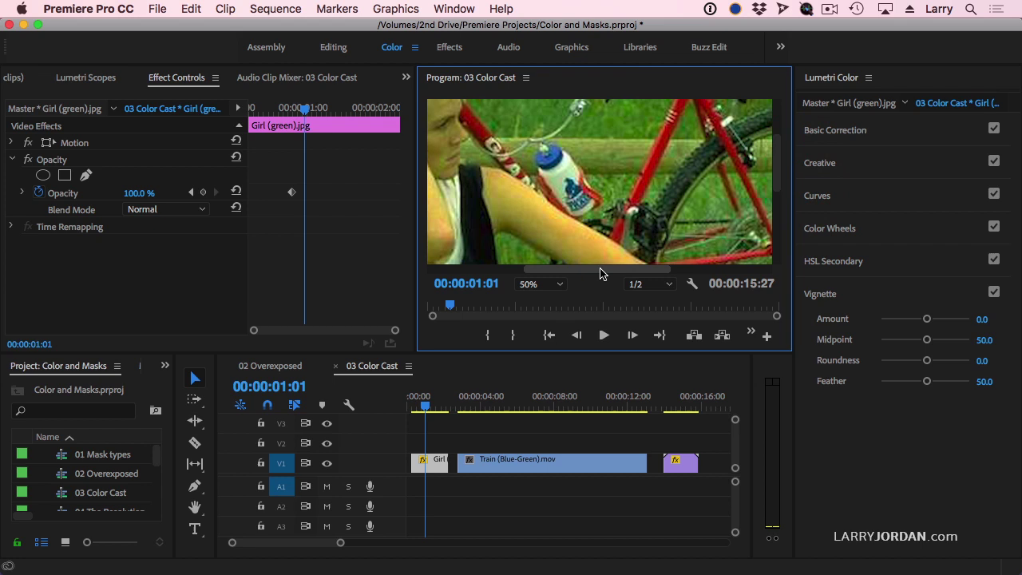
pyautogui.moveTo(601, 273); pyautogui.dragTo(507, 269)
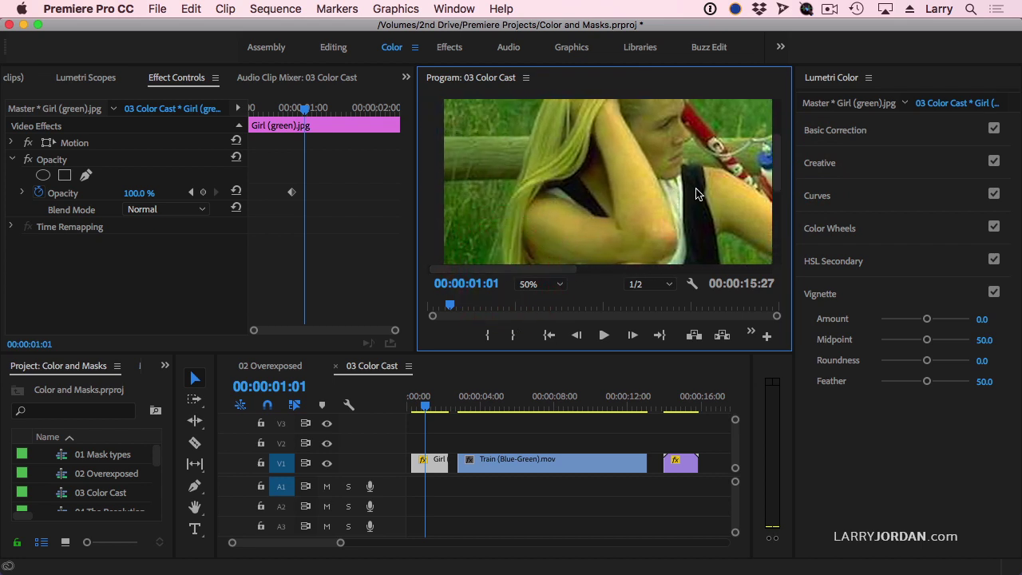
pyautogui.moveTo(777, 184); pyautogui.dragTo(781, 215)
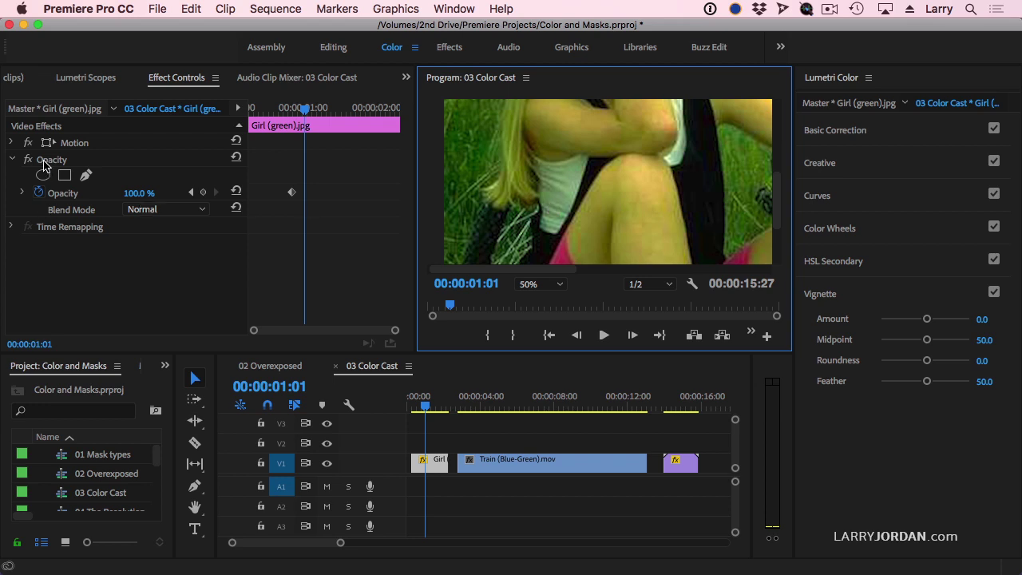
# Draw a three-point triangular Opacity pen mask on a patch of the girl's white shirt
pyautogui.click(86, 175)
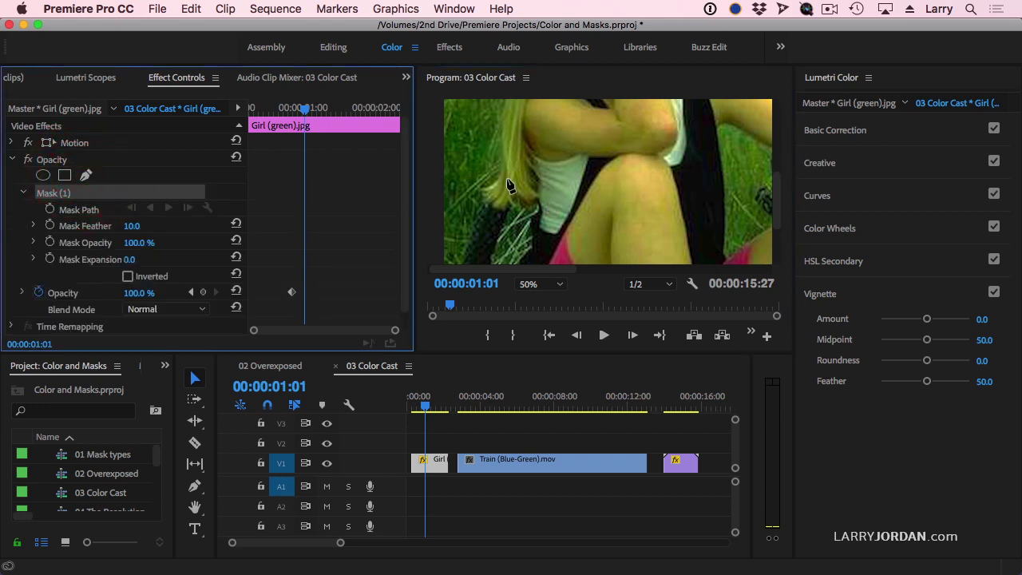
pyautogui.click(546, 171)
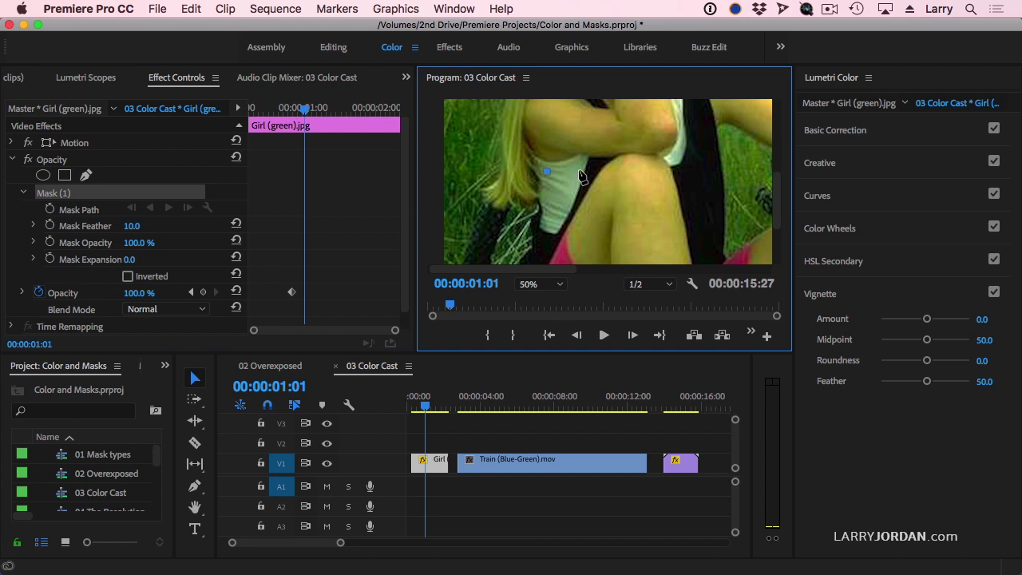
pyautogui.click(578, 170)
pyautogui.click(563, 214)
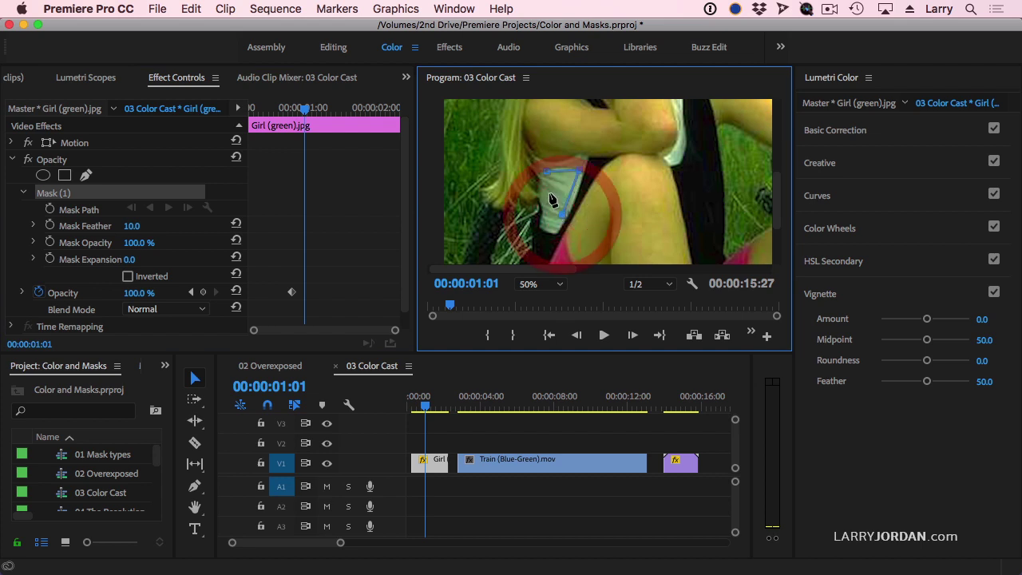
pyautogui.click(546, 173)
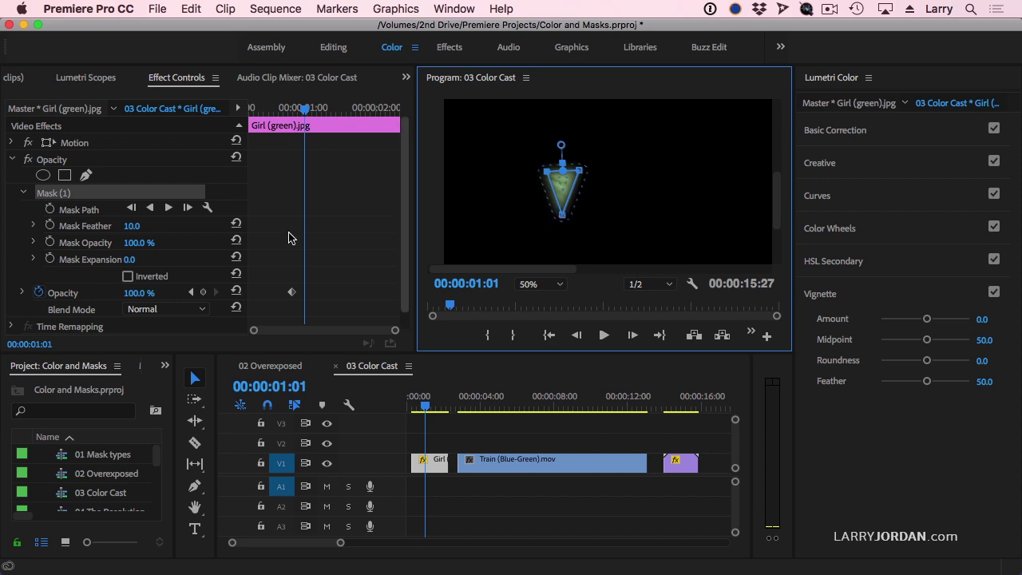
# Set the mask feather to 0
pyautogui.click(137, 226)
pyautogui.write('0')
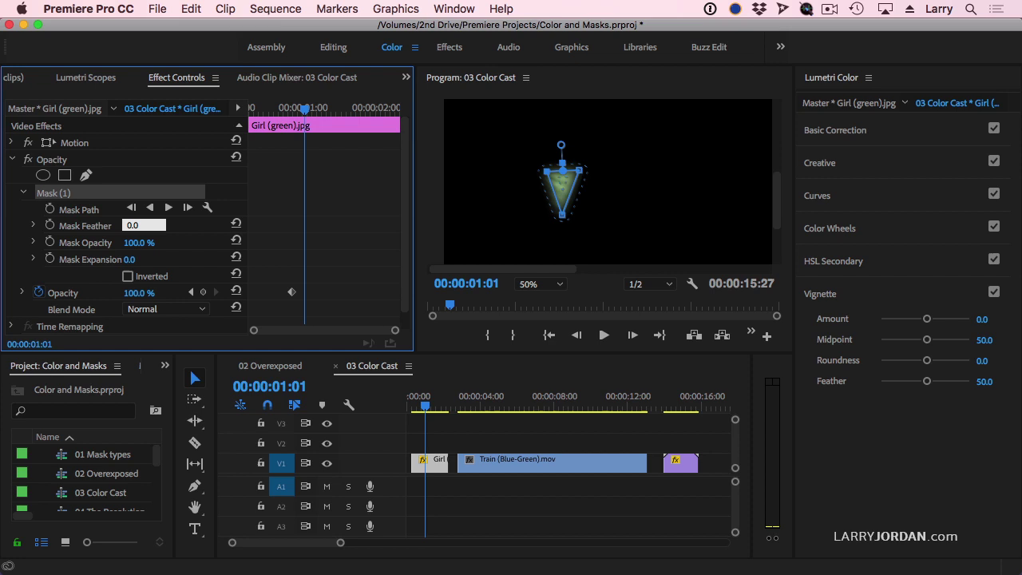
pyautogui.press('Return')
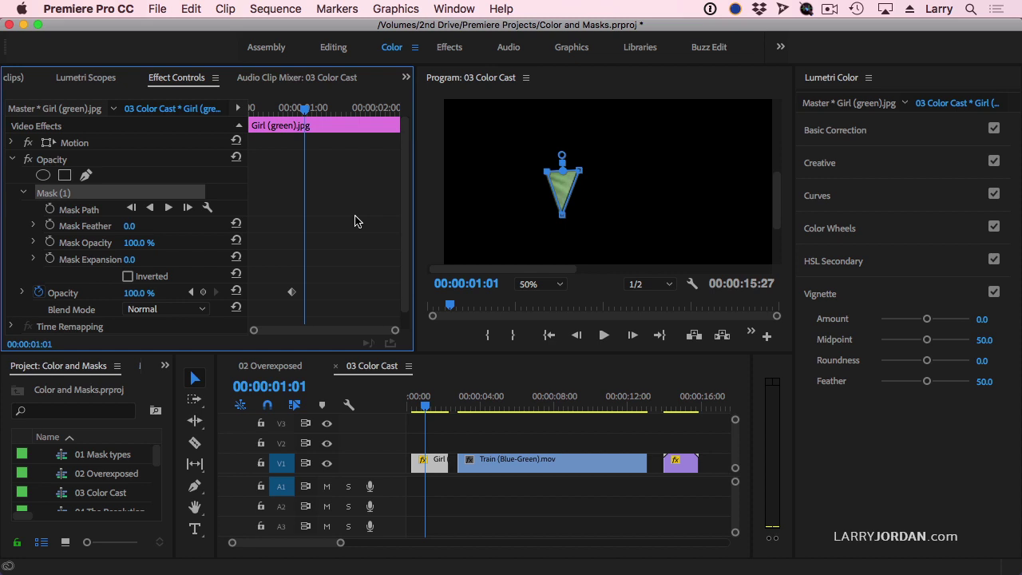
# With the scopes showing, drag the Lumetri Midtones wheel toward magenta until the shirt patch reads neutral
pyautogui.click(86, 78)
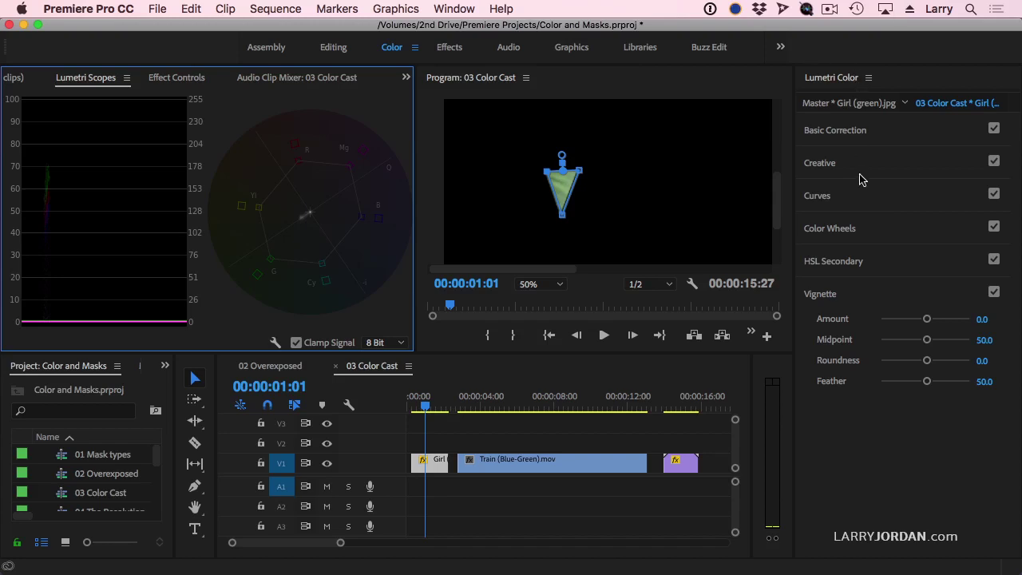
pyautogui.click(848, 232)
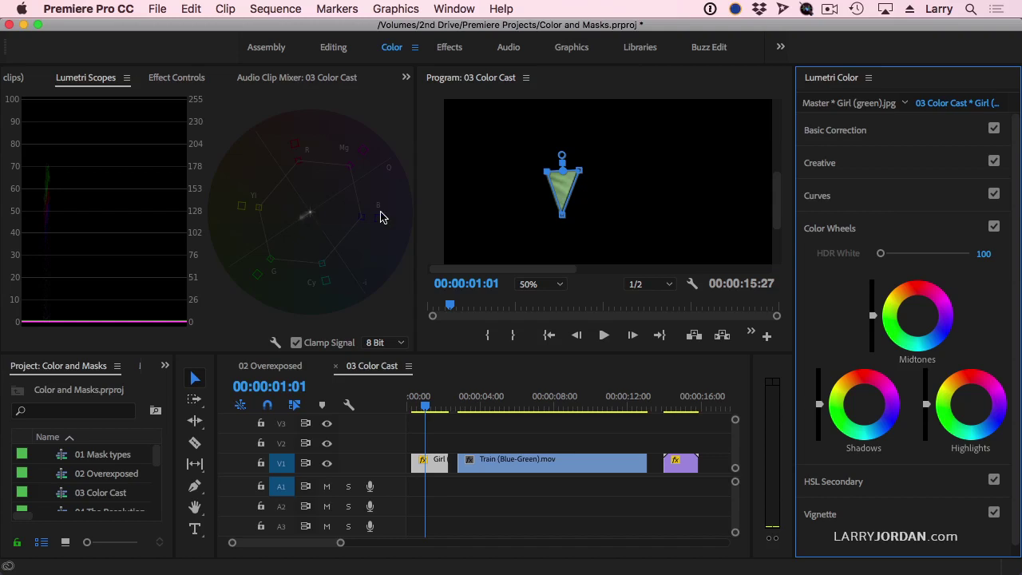
pyautogui.click(919, 318)
pyautogui.moveTo(917, 315)
pyautogui.mouseDown()
pyautogui.moveTo(910, 311)
pyautogui.moveTo(929, 312)
pyautogui.mouseUp()
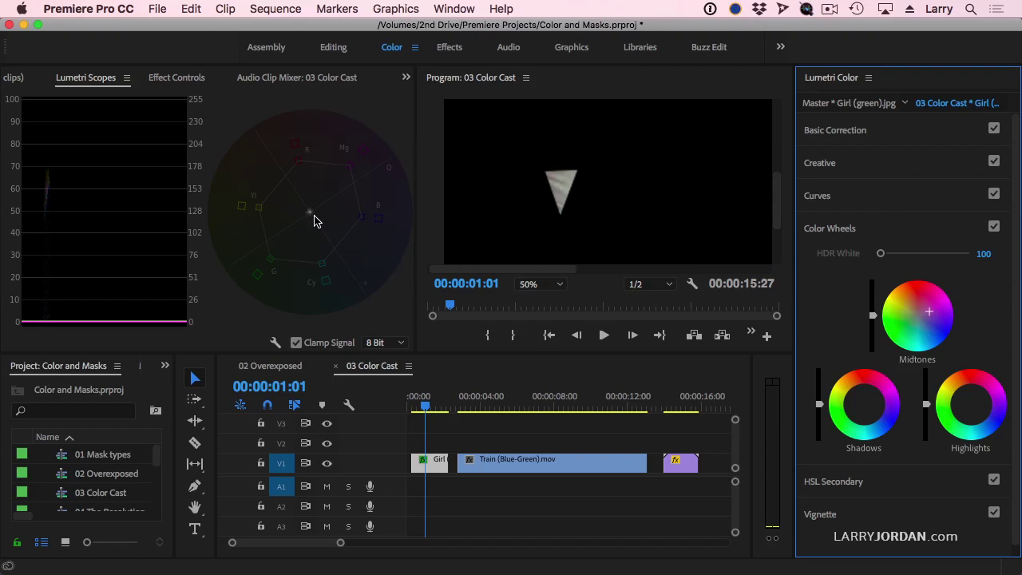
# Disable the Opacity mask and set the Program monitor zoom to Fit to see the whole frame
pyautogui.click(177, 77)
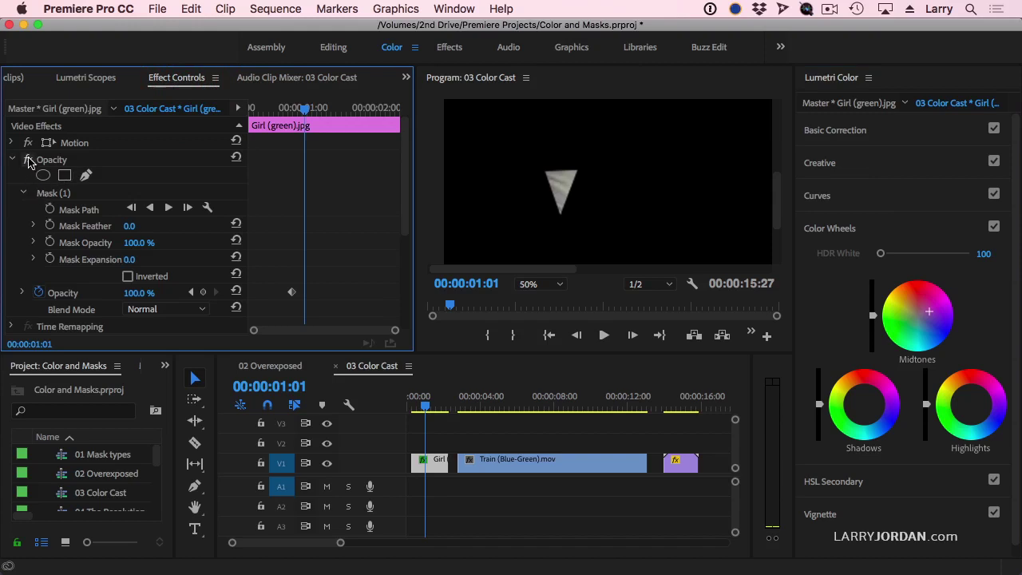
pyautogui.click(29, 159)
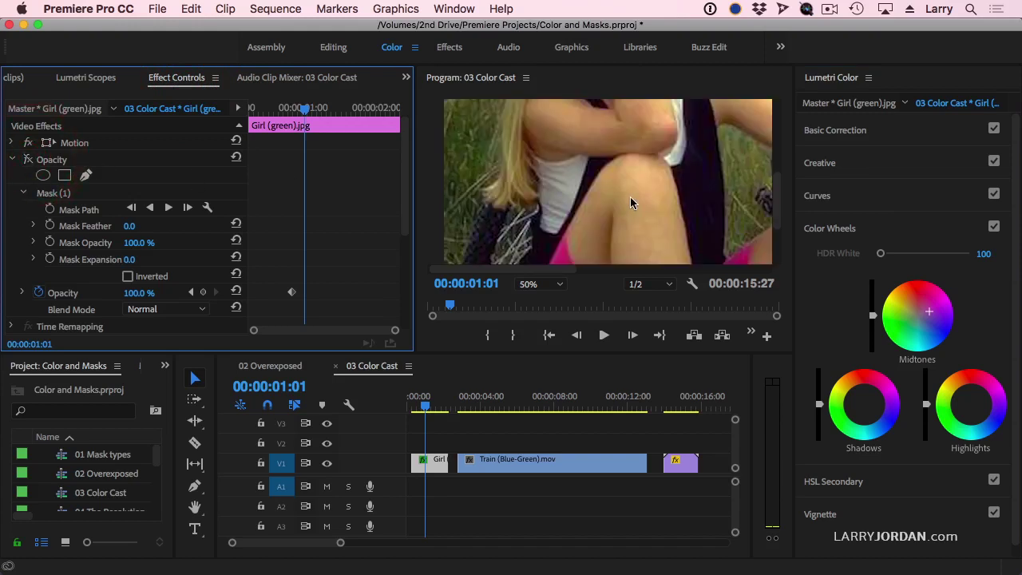
pyautogui.click(540, 285)
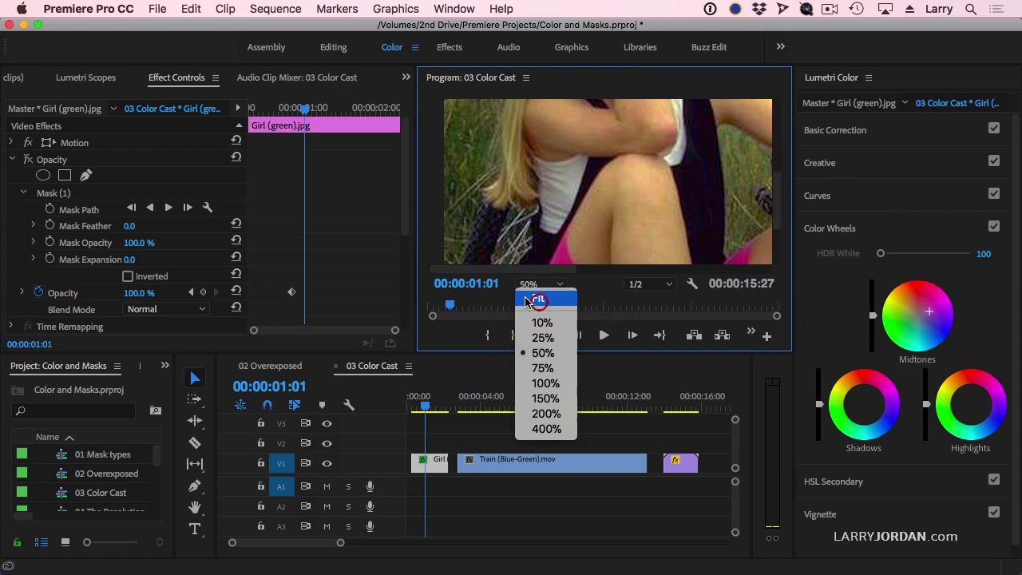
pyautogui.click(533, 299)
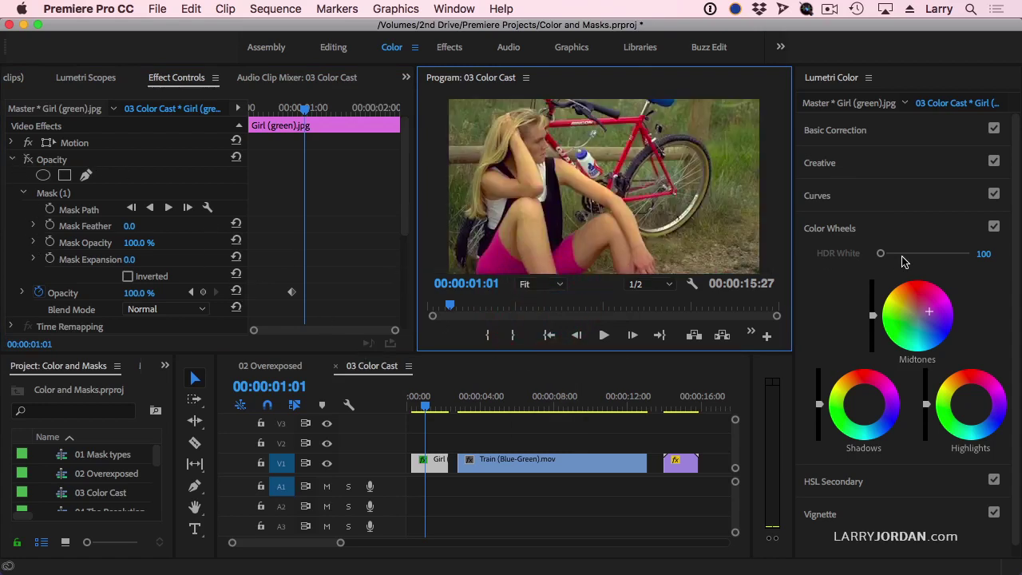
# Collapse Opacity and toggle Lumetri Color off and on to compare the correction
pyautogui.click(12, 159)
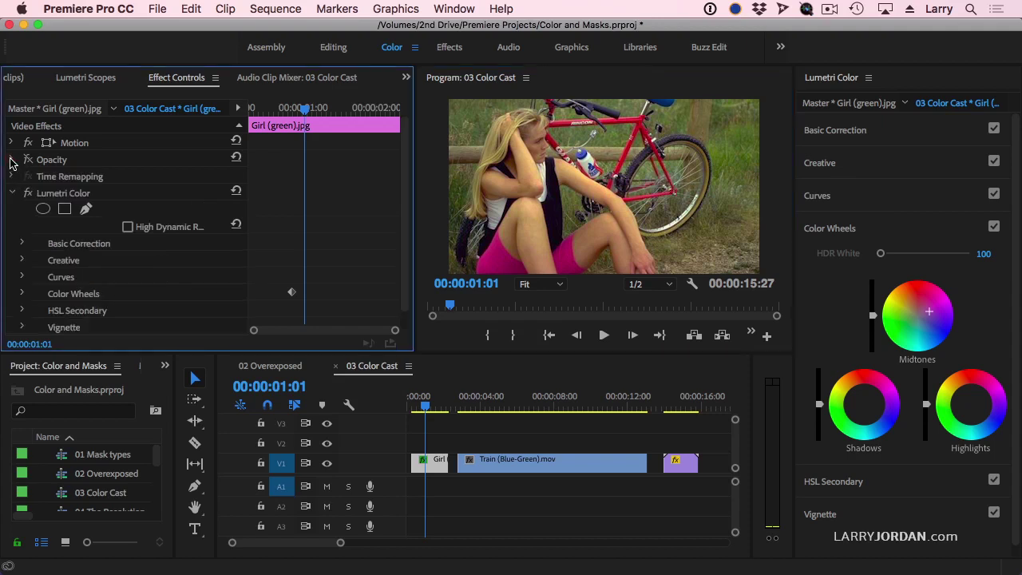
pyautogui.click(28, 194)
pyautogui.click(28, 194)
pyautogui.click(28, 194)
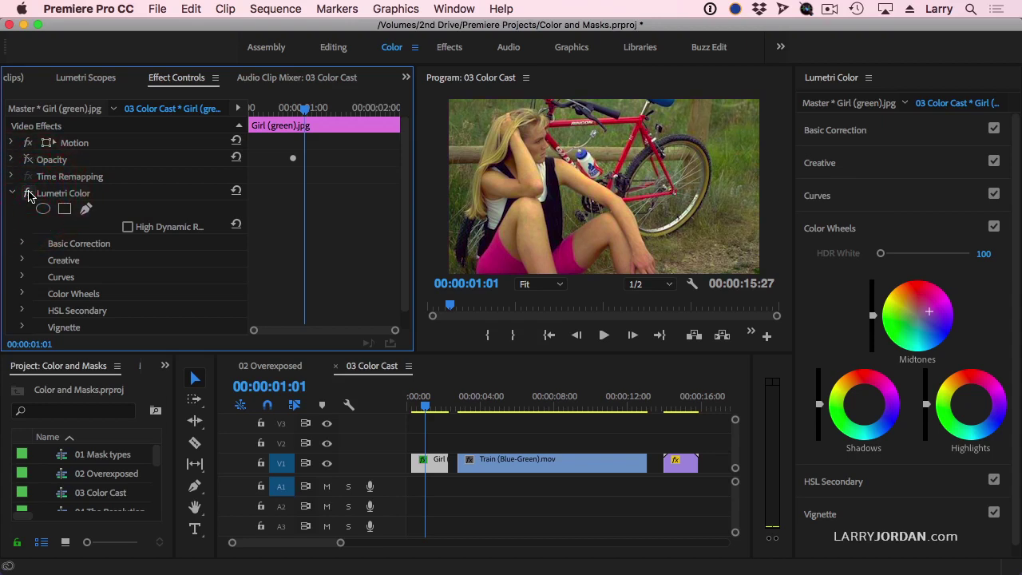